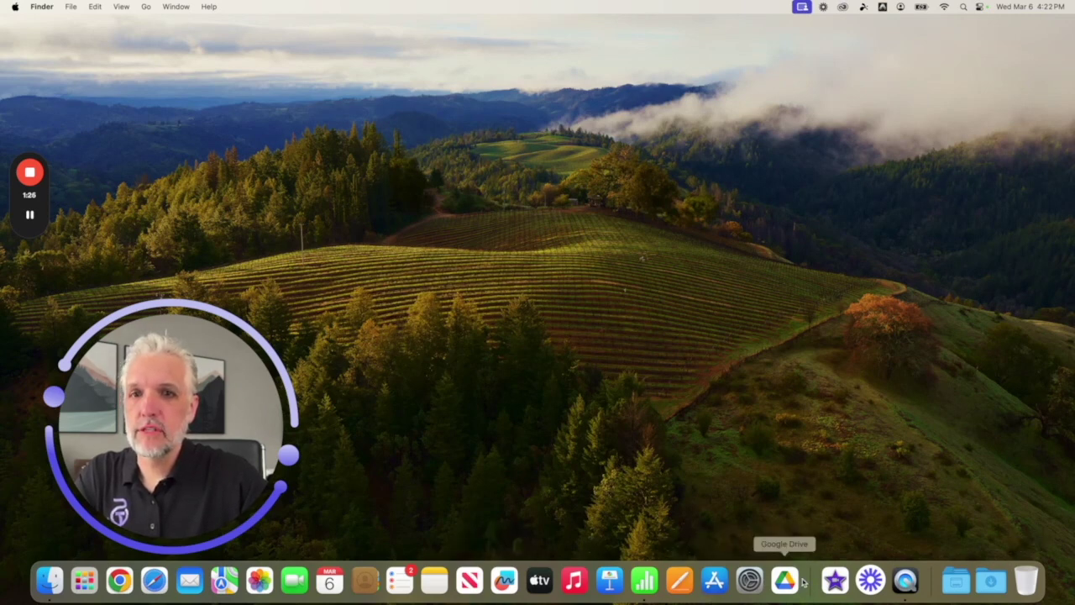
Step: Briefly shrink and restore the Dock, then remove System Settings via Options > Remove from Dock
{"action": "mouse_move", "coordinate": [811, 571]}
{"action": "left_mouse_down"}
{"action": "mouse_move", "coordinate": [811, 585]}
{"action": "mouse_move", "coordinate": [804, 574]}
{"action": "left_mouse_up"}
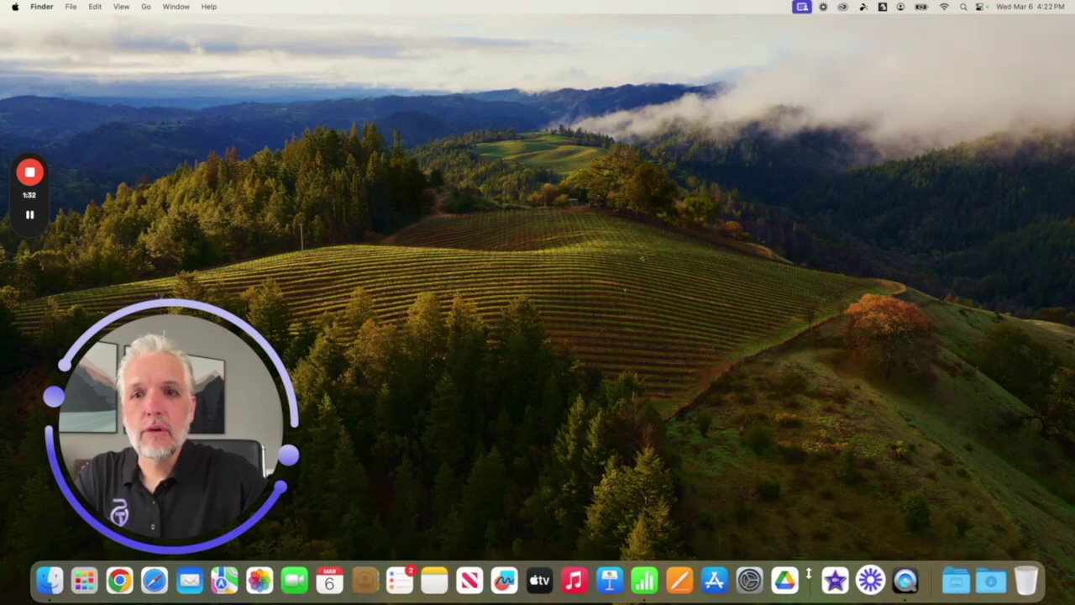
{"action": "left_click_drag", "start_coordinate": [808, 574], "coordinate": [807, 578]}
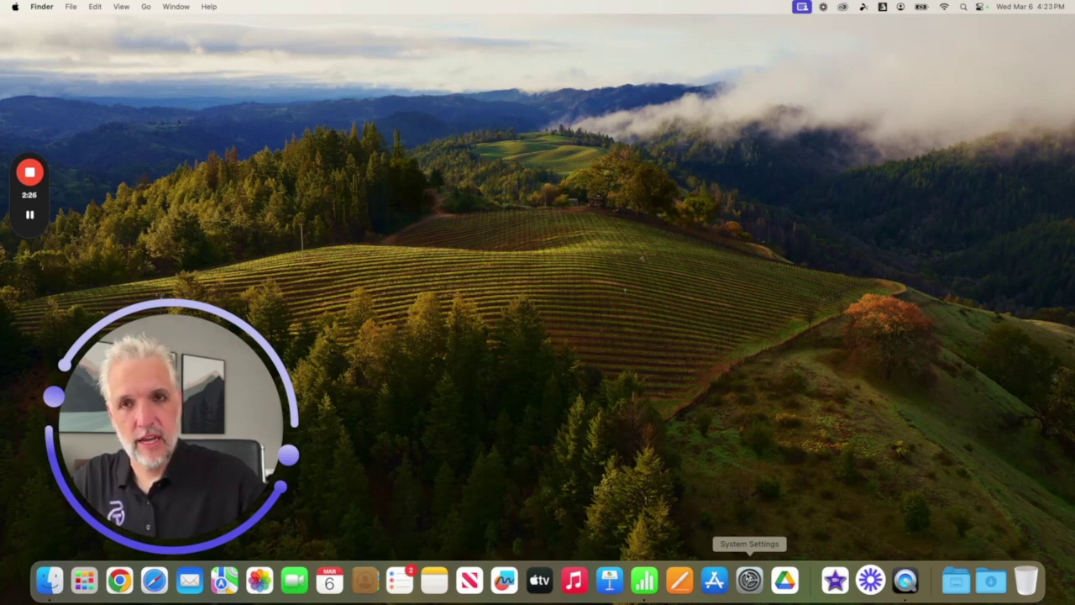
{"action": "right_click", "coordinate": [749, 580]}
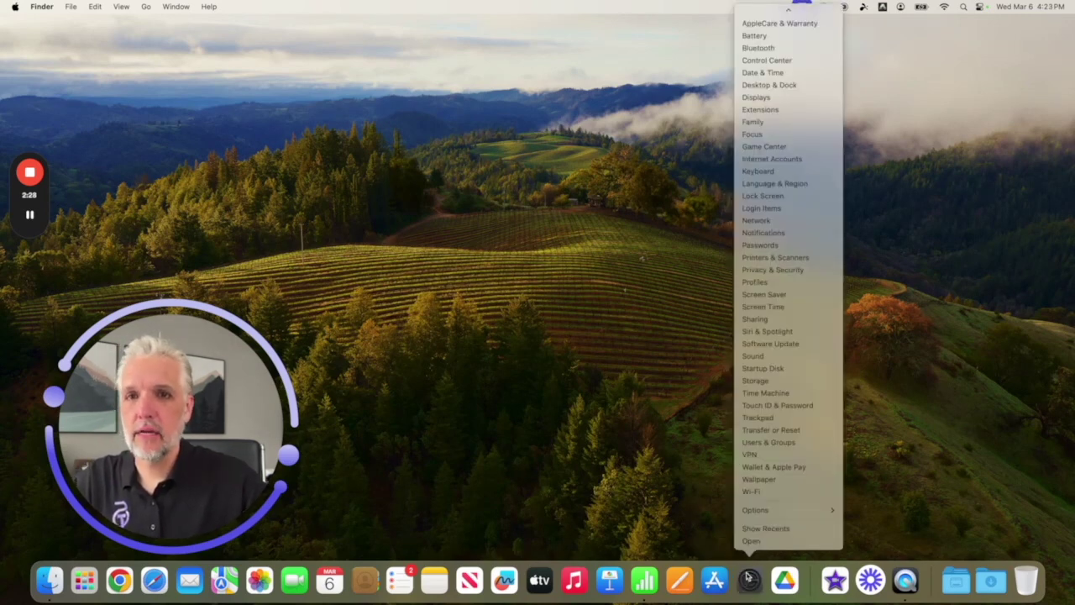
{"action": "mouse_move", "coordinate": [765, 514]}
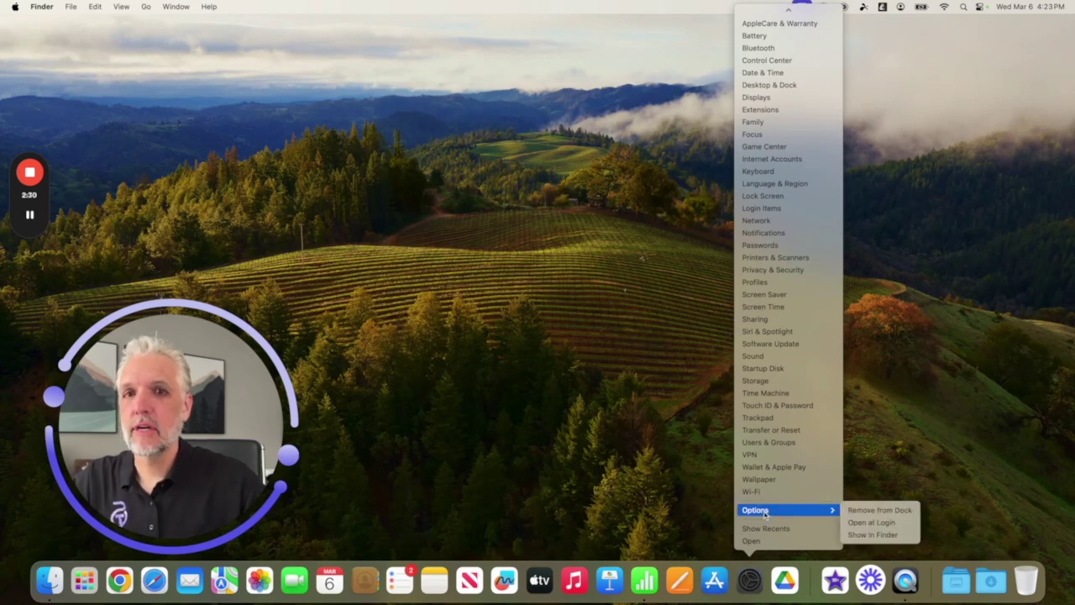
{"action": "left_click", "coordinate": [869, 512]}
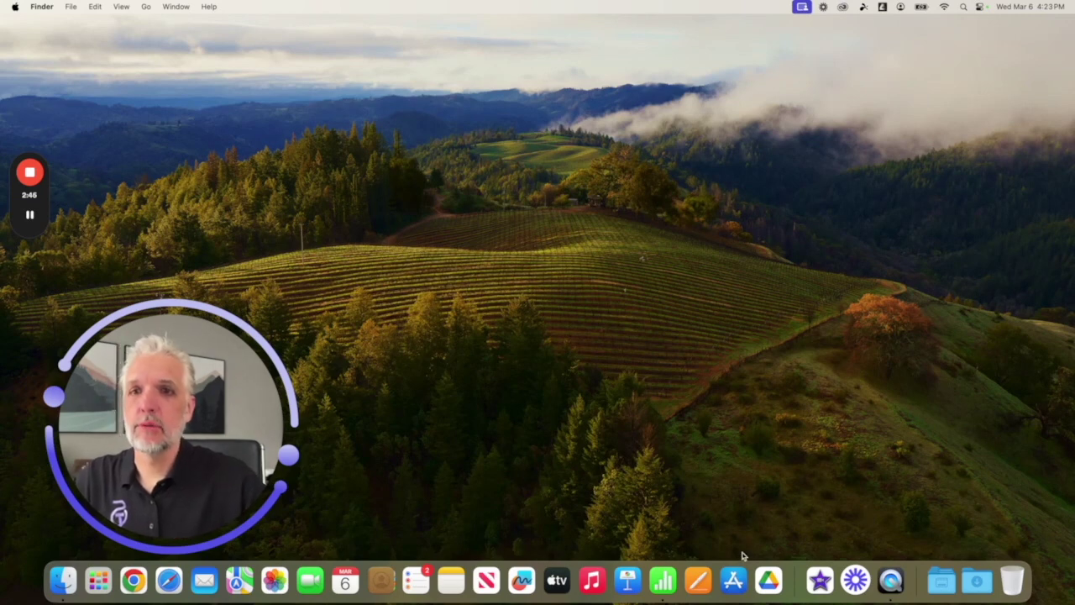
Step: Drag App Store out of the Dock and release it to remove it
{"action": "left_click_drag", "start_coordinate": [733, 580], "coordinate": [610, 394]}
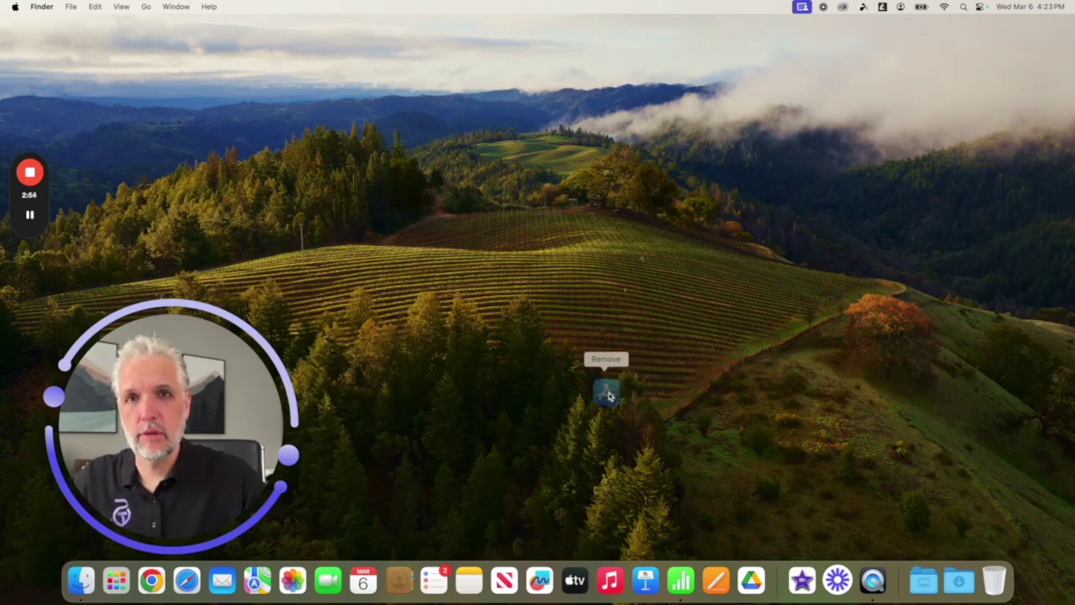
{"action": "left_click_drag", "start_coordinate": [609, 396], "coordinate": [610, 396]}
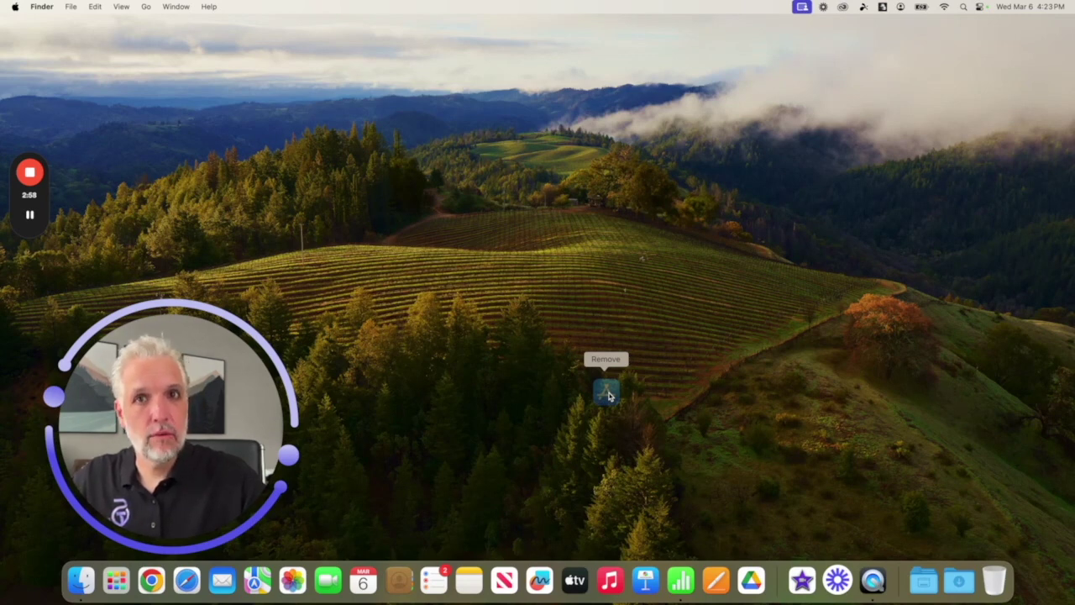
{"action": "left_click_drag", "start_coordinate": [610, 396], "coordinate": [610, 397]}
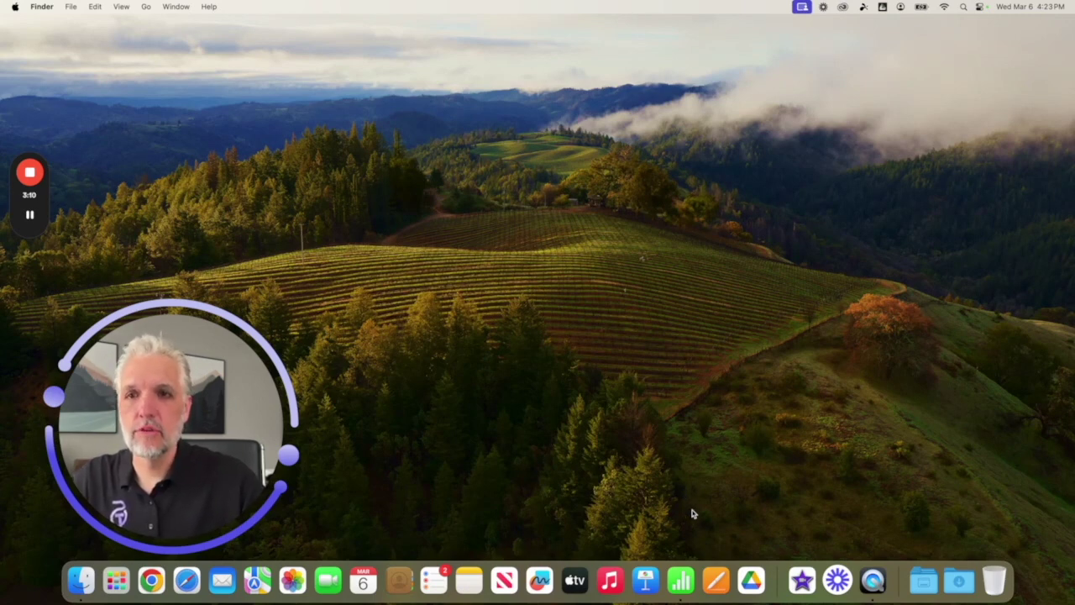
Step: Drag Pages, Keynote, Music, TV, Freeform and News out of the Dock one after another
{"action": "left_click_drag", "start_coordinate": [715, 579], "coordinate": [666, 412]}
{"action": "left_click_drag", "start_coordinate": [663, 579], "coordinate": [552, 384]}
{"action": "left_click_drag", "start_coordinate": [645, 580], "coordinate": [596, 413]}
{"action": "left_click_drag", "start_coordinate": [610, 579], "coordinate": [598, 417]}
{"action": "left_click_drag", "start_coordinate": [597, 584], "coordinate": [588, 426]}
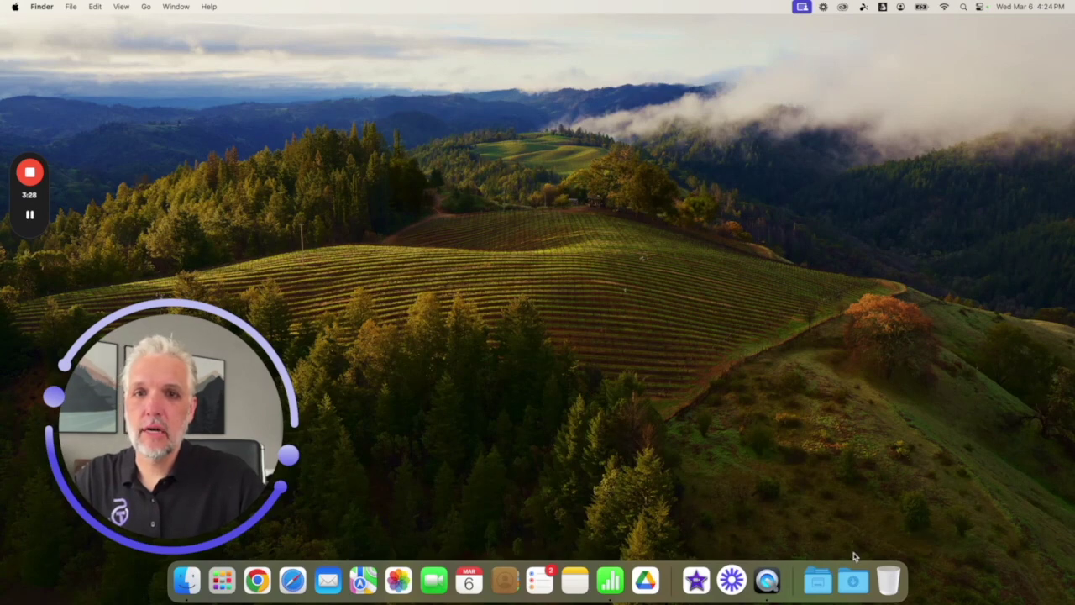
{"action": "left_click", "coordinate": [828, 588]}
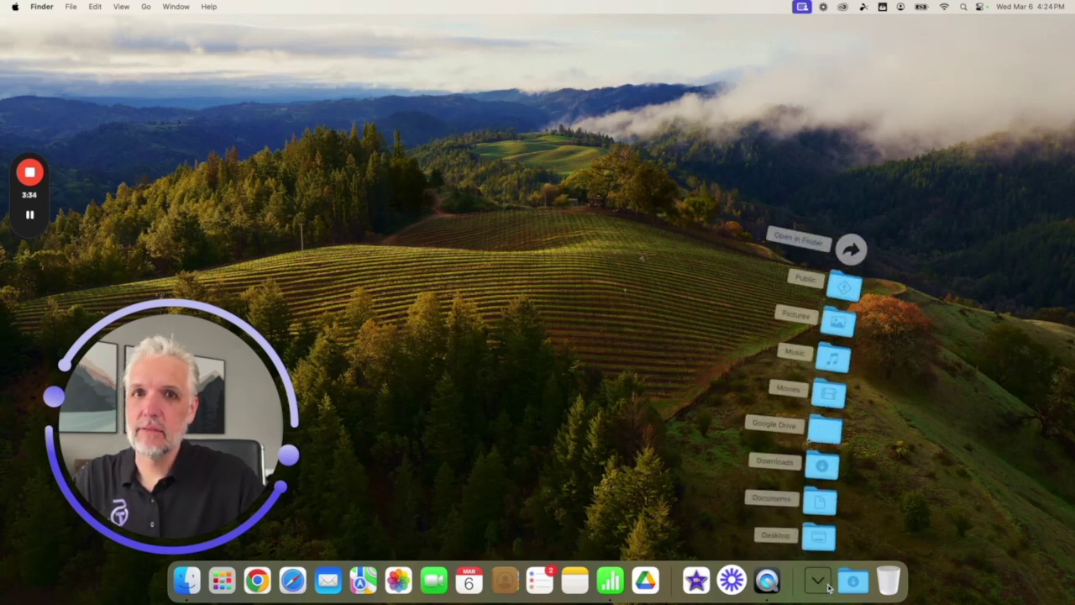
{"action": "left_click", "coordinate": [829, 588]}
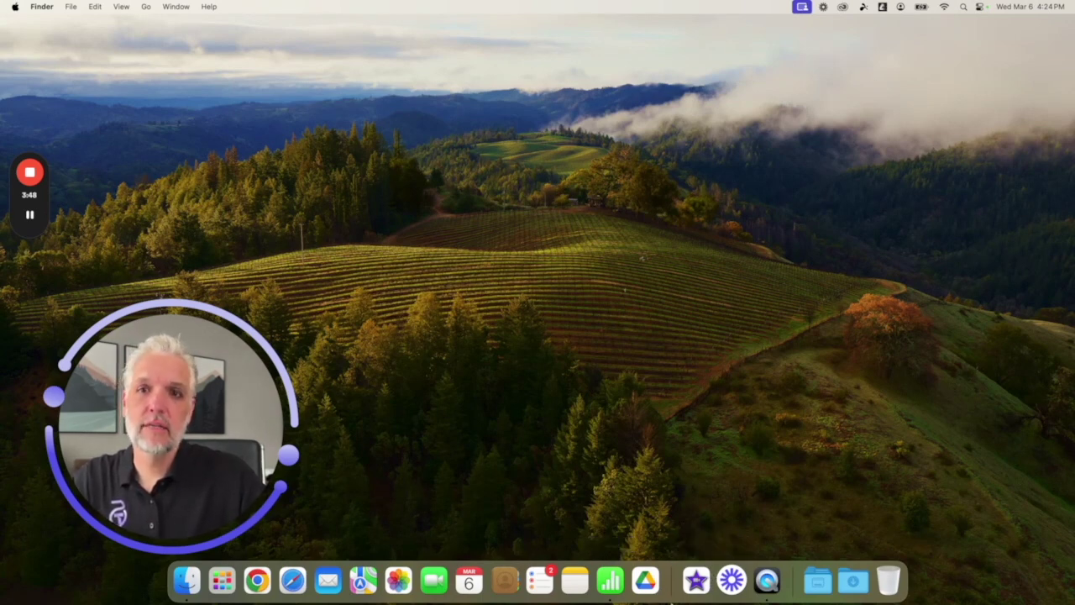
Step: Move iMovie and Loom left into the app section of the Dock, side by side
{"action": "right_click", "coordinate": [694, 585]}
{"action": "left_click", "coordinate": [698, 584]}
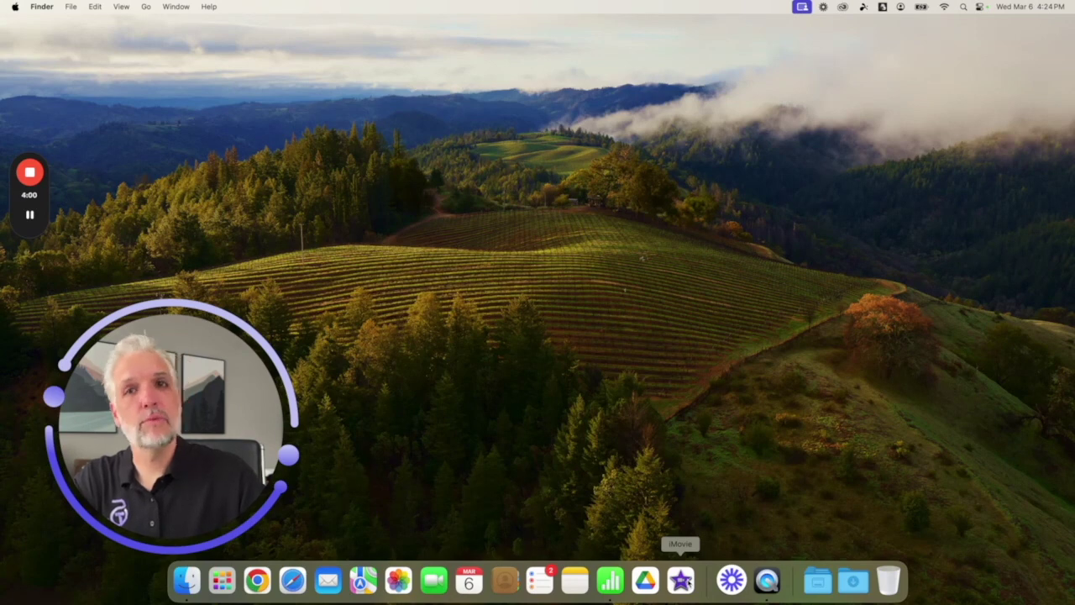
{"action": "left_click_drag", "start_coordinate": [731, 580], "coordinate": [716, 579]}
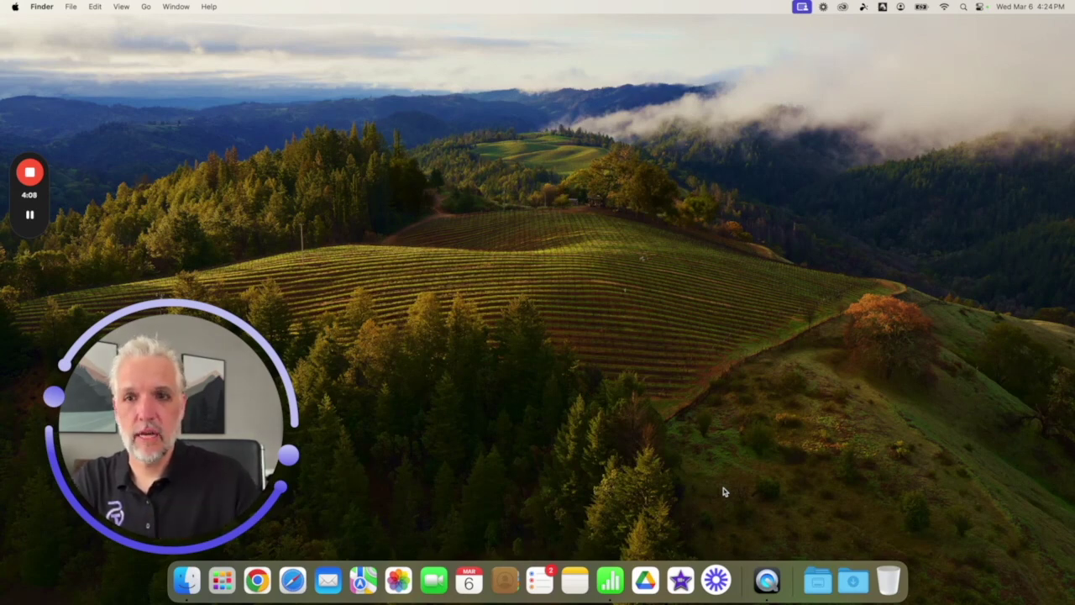
Step: Quit QuickTime Player from its Dock menu and drag its icon off the Dock
{"action": "right_click", "coordinate": [772, 582]}
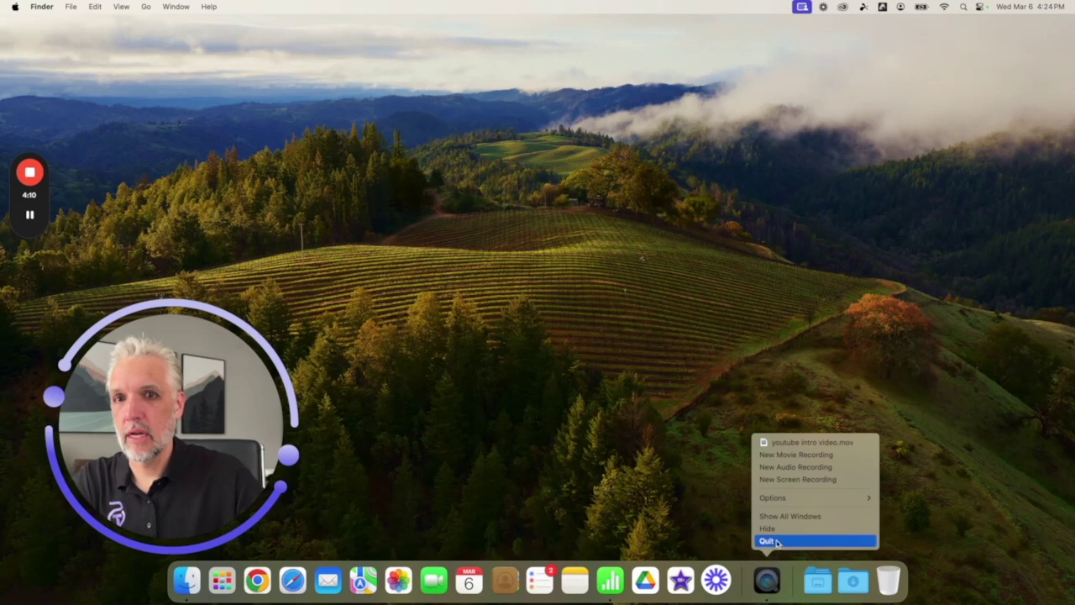
{"action": "left_click", "coordinate": [777, 542]}
{"action": "left_click_drag", "start_coordinate": [766, 579], "coordinate": [727, 436]}
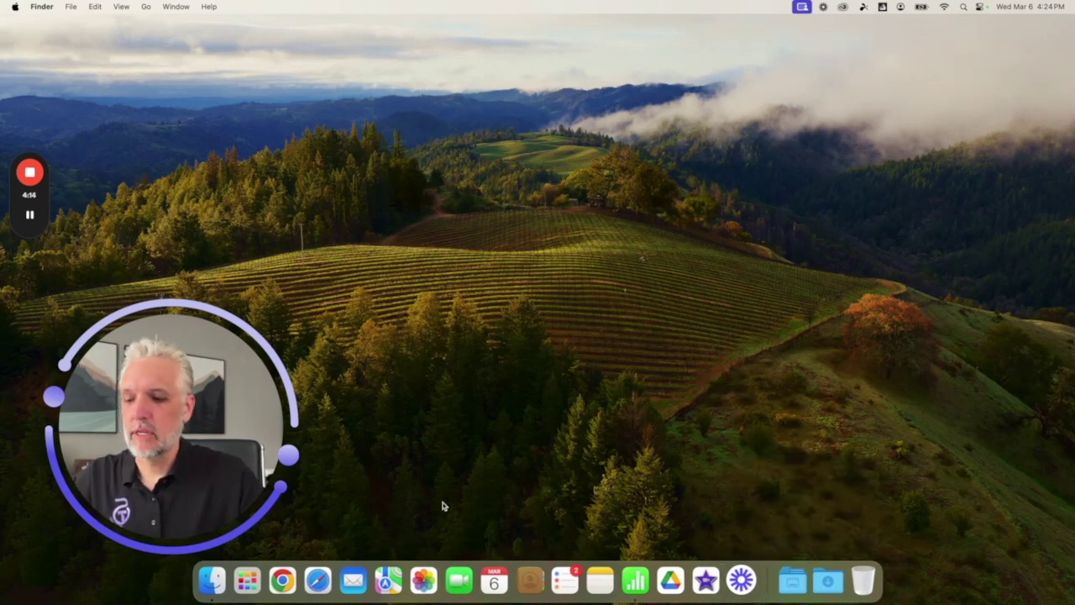
Step: Relaunch QuickTime Player through Spotlight ('quicktime'), then quit it from its Dock icon menu
{"action": "key", "text": "super+space"}
{"action": "type", "text": "quicktime"}
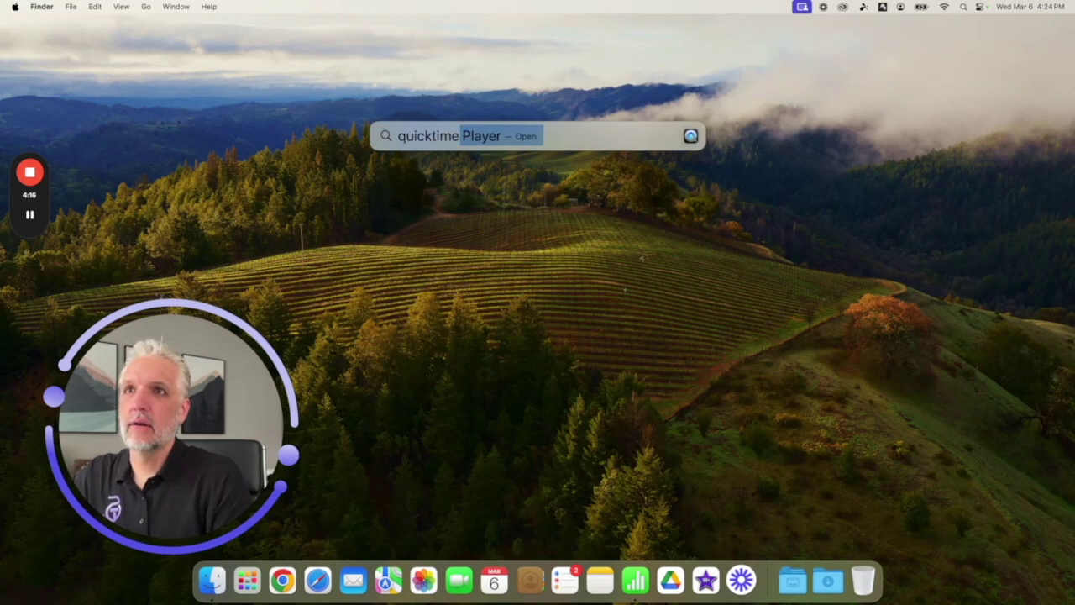
{"action": "key", "text": "Return"}
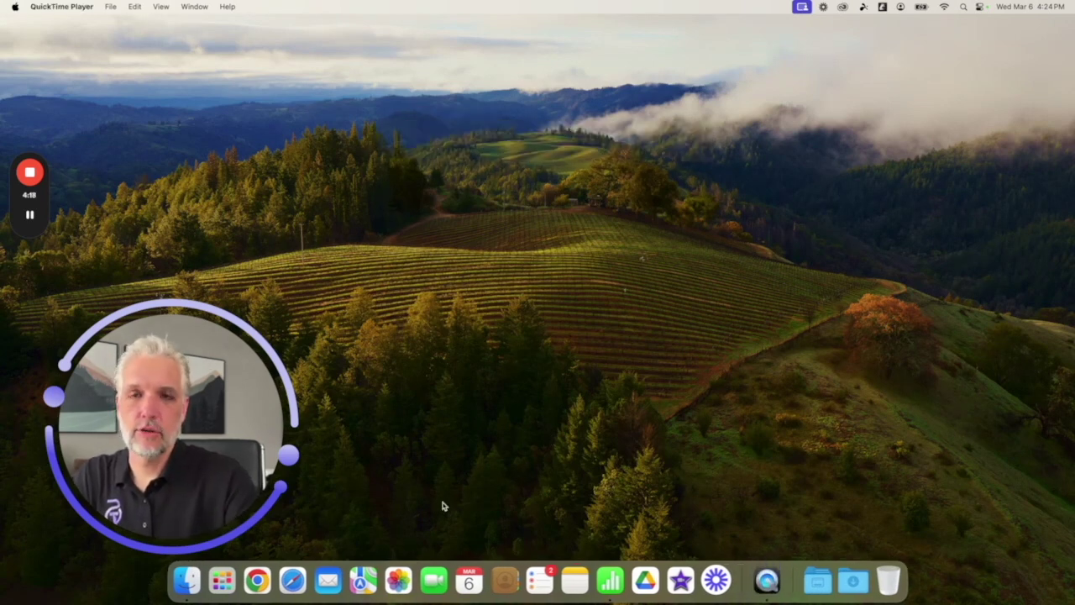
{"action": "right_click", "coordinate": [770, 579]}
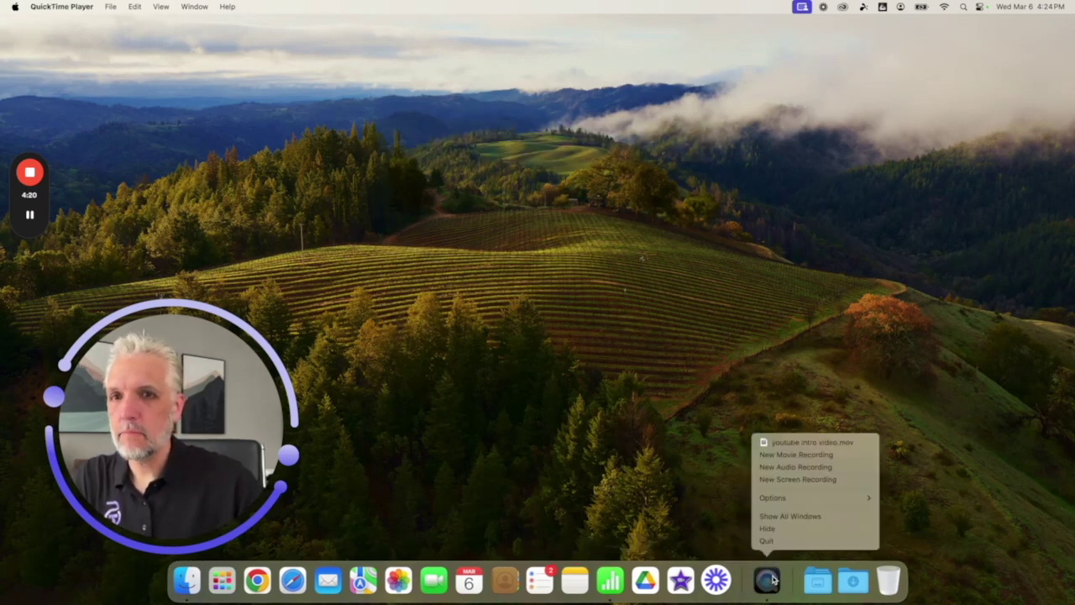
{"action": "left_click", "coordinate": [774, 541]}
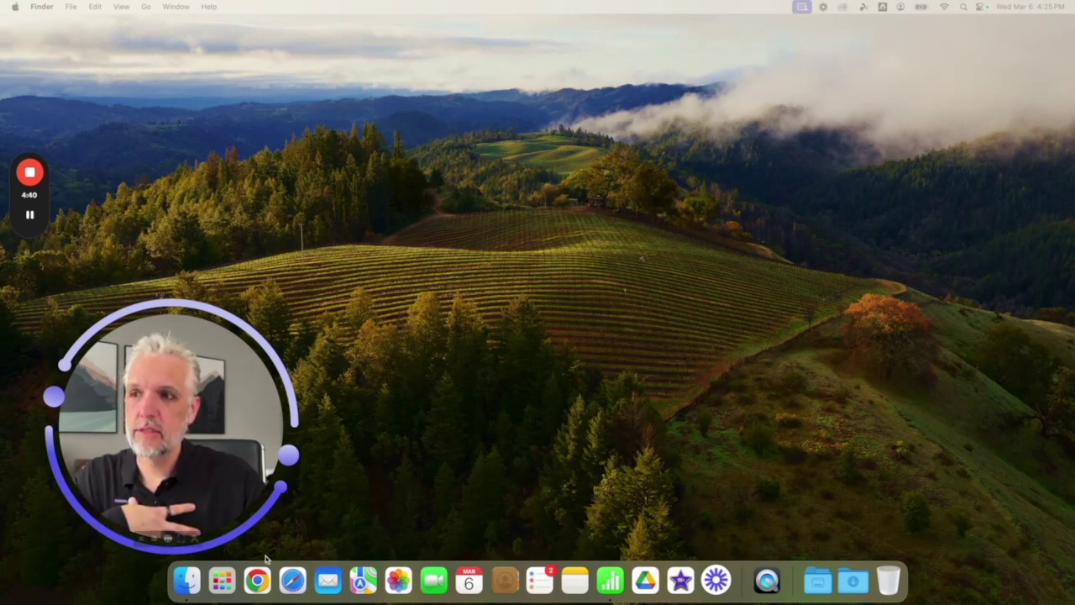
{"action": "left_click", "coordinate": [223, 578]}
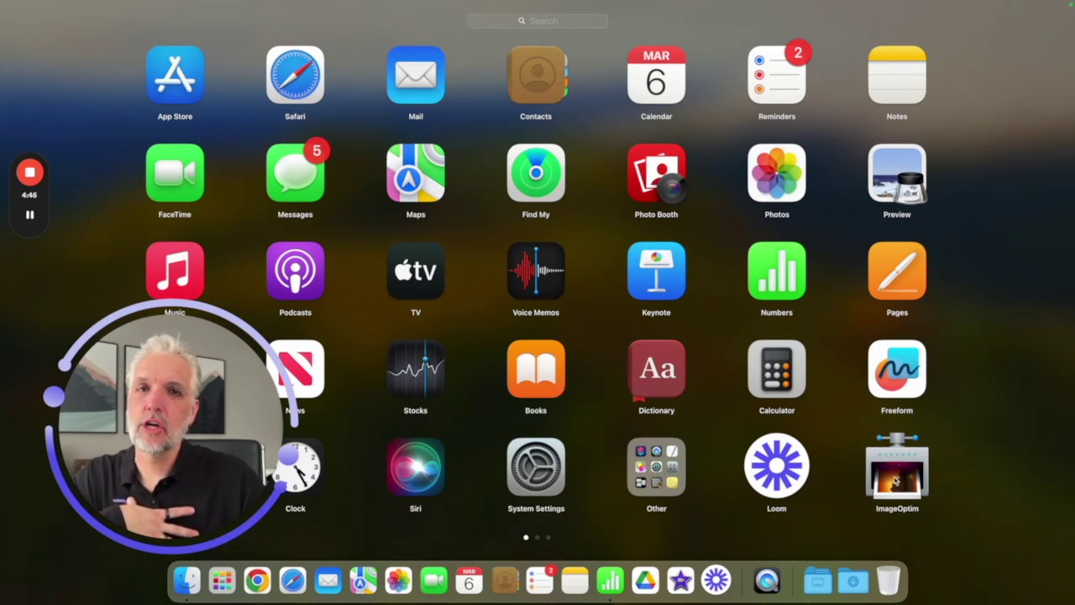
{"action": "left_click_drag", "start_coordinate": [897, 470], "coordinate": [345, 588]}
{"action": "left_click", "coordinate": [367, 538]}
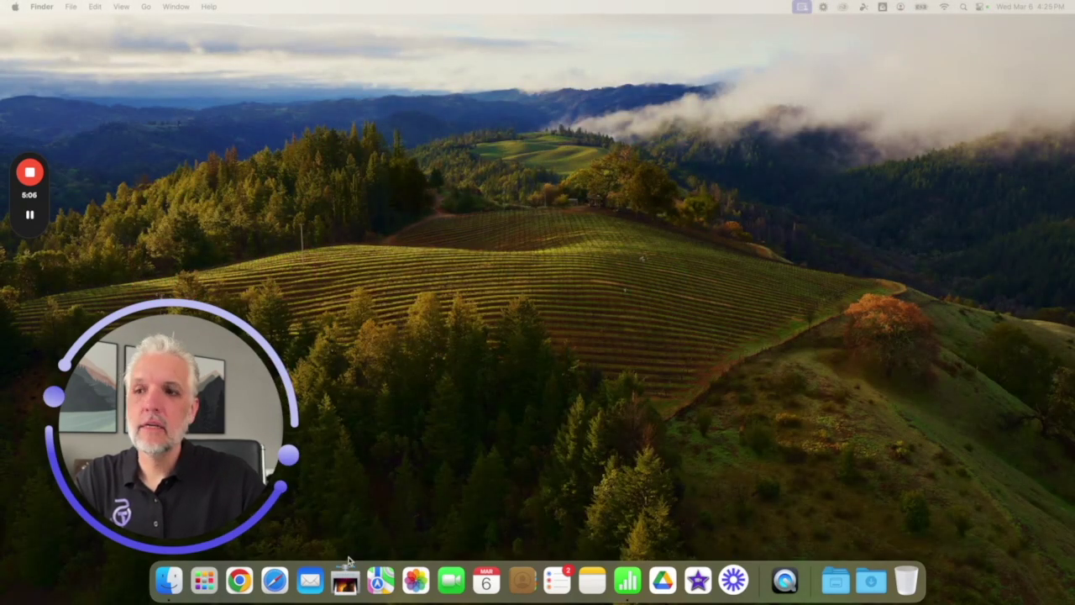
{"action": "left_click_drag", "start_coordinate": [345, 580], "coordinate": [454, 328]}
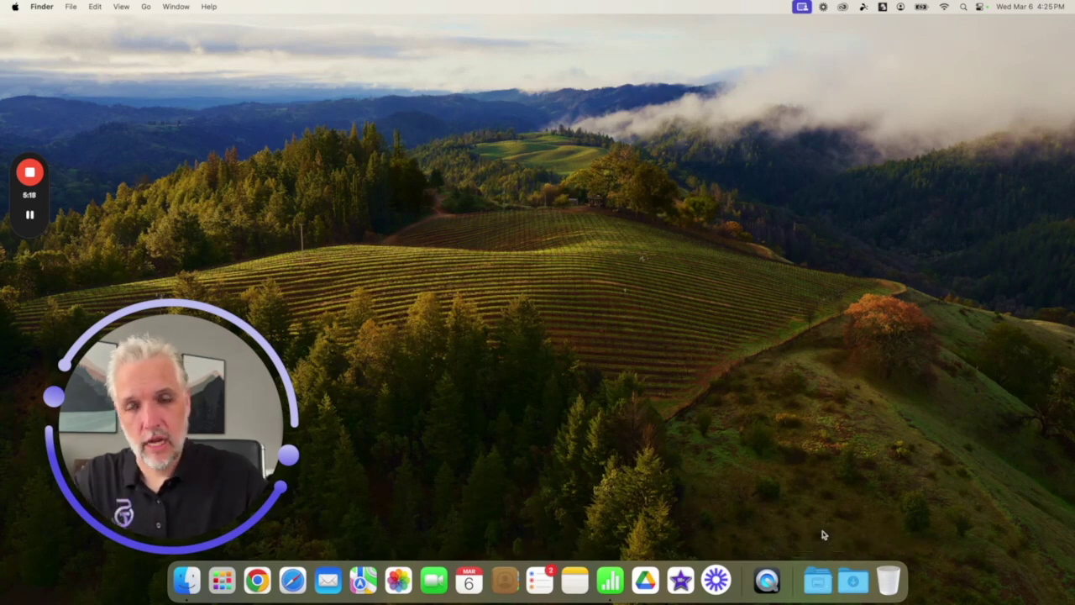
Step: Open a Finder window on the YouTube Videos folder inside Desktop
{"action": "left_click", "coordinate": [185, 585]}
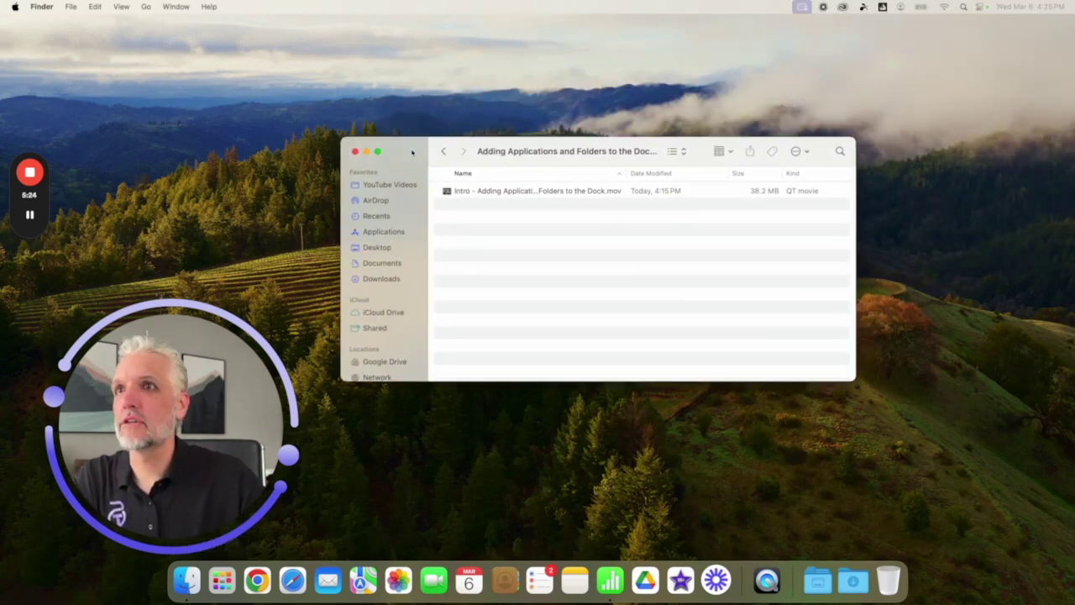
{"action": "left_click", "coordinate": [375, 249]}
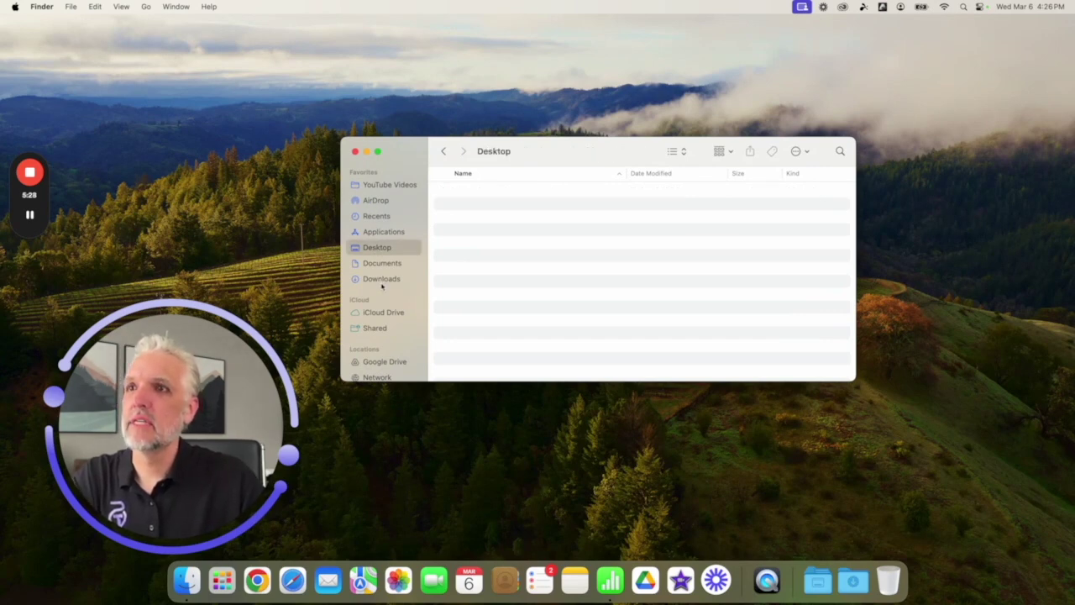
{"action": "left_click", "coordinate": [382, 185]}
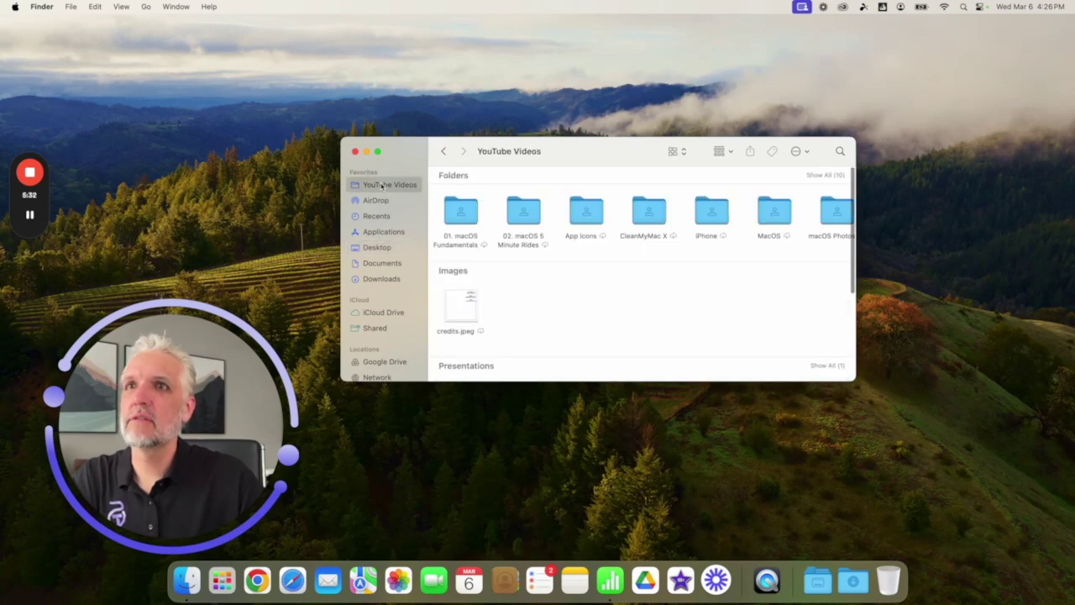
Step: Add the iPhone folder to the Dock, then drag it back off again
{"action": "left_click", "coordinate": [710, 220]}
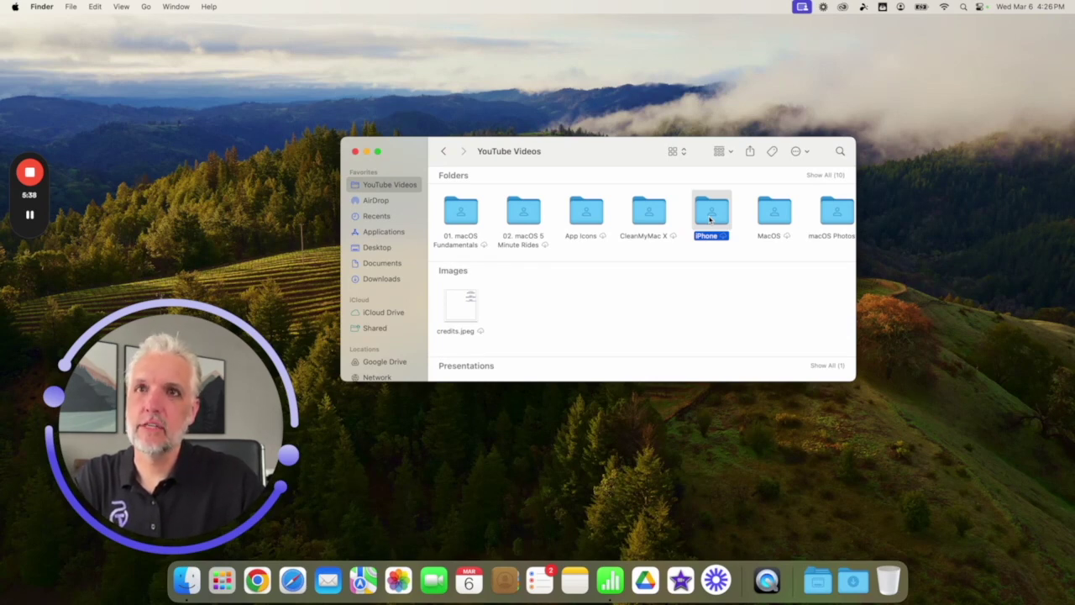
{"action": "left_click_drag", "start_coordinate": [710, 220], "coordinate": [798, 584]}
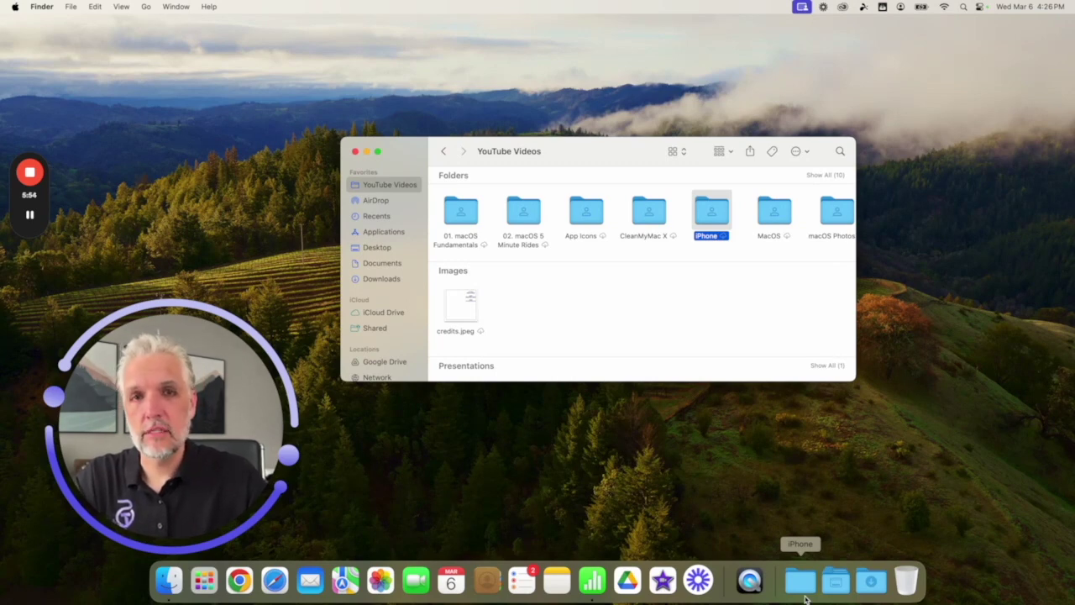
{"action": "left_click_drag", "start_coordinate": [805, 596], "coordinate": [912, 407]}
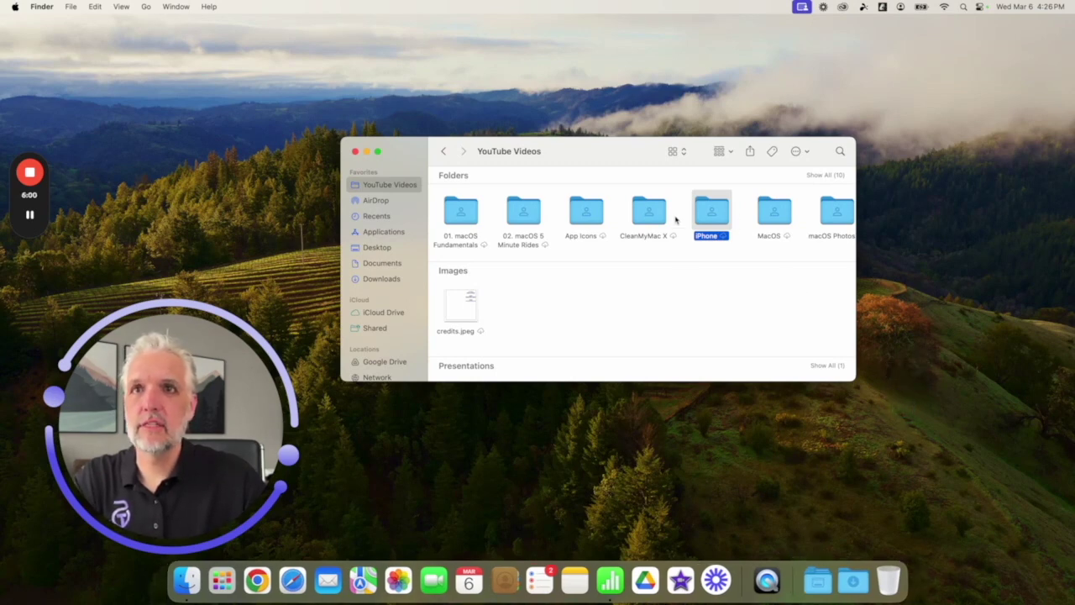